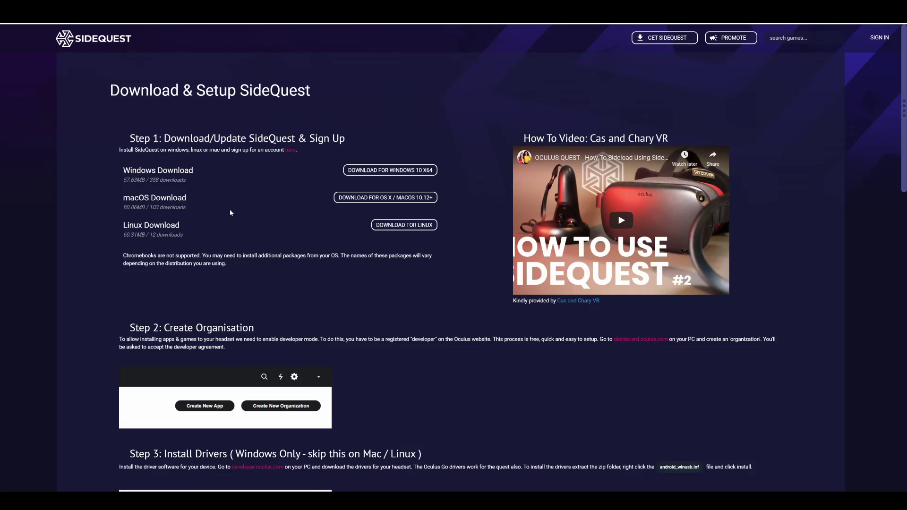
Download SideQuest for Windows 10 x64, install it for the current user only, and launch it
{"action": "left_click_drag", "start_coordinate": [121, 172], "coordinate": [194, 172]}
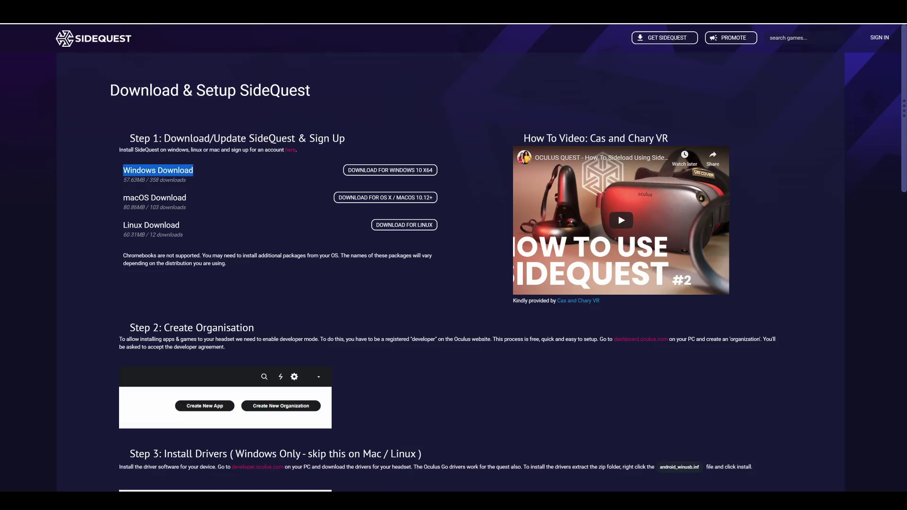
{"action": "left_click", "coordinate": [203, 172]}
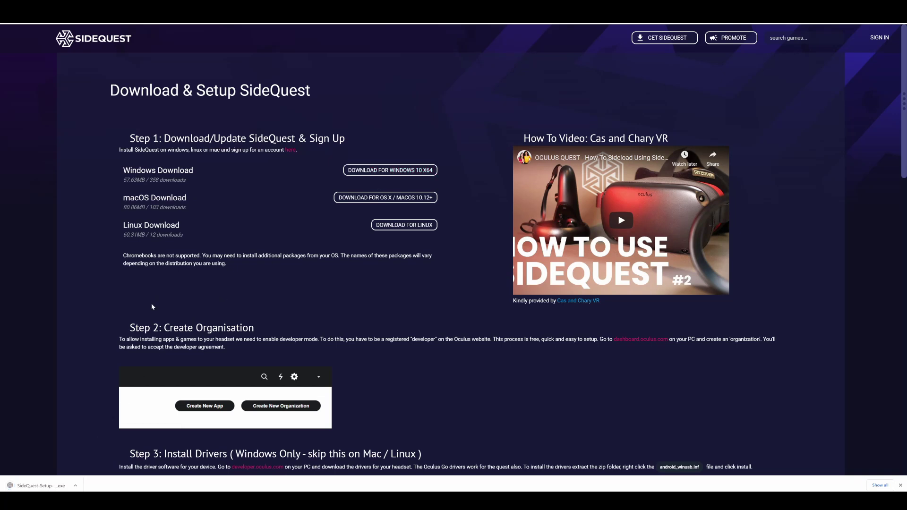
{"action": "left_click", "coordinate": [48, 488]}
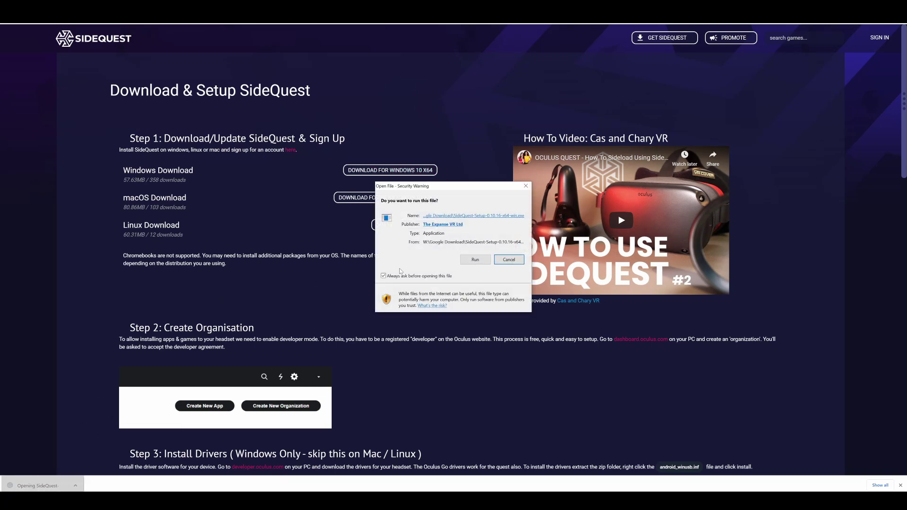
{"action": "left_click", "coordinate": [480, 261]}
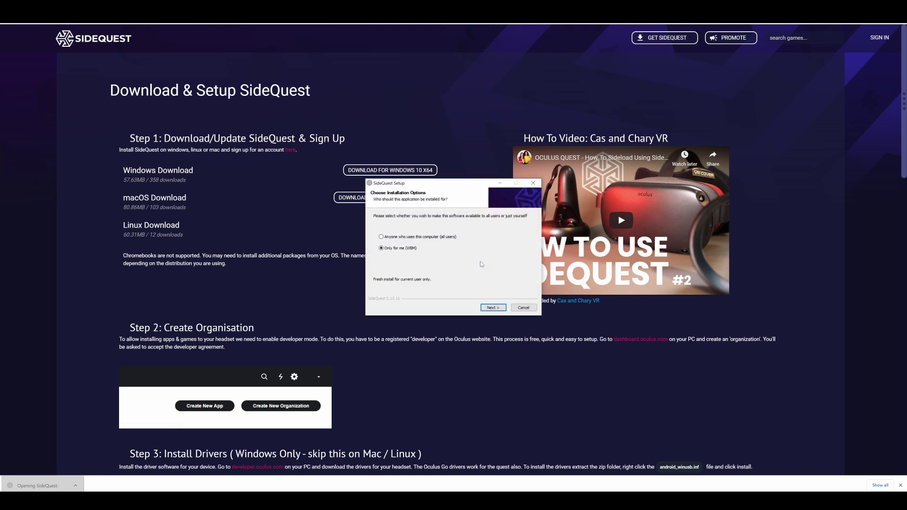
{"action": "left_click", "coordinate": [493, 308]}
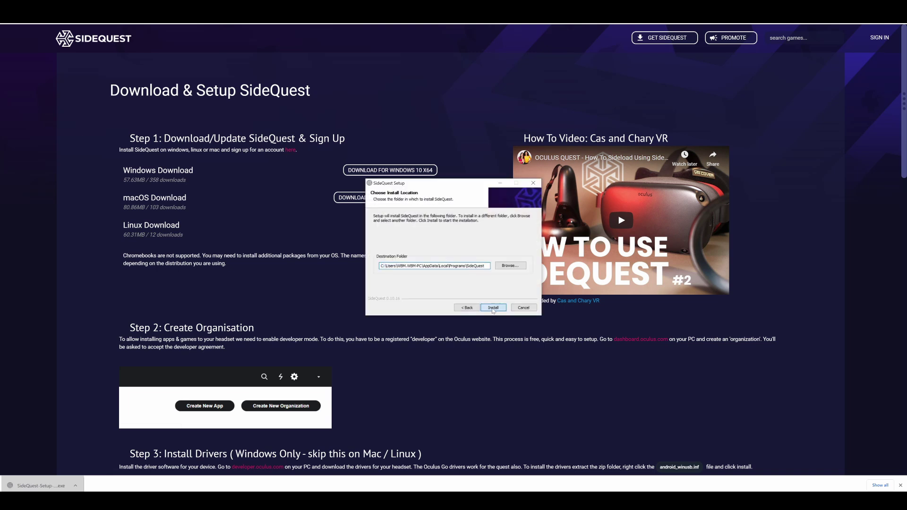
{"action": "left_click", "coordinate": [492, 308]}
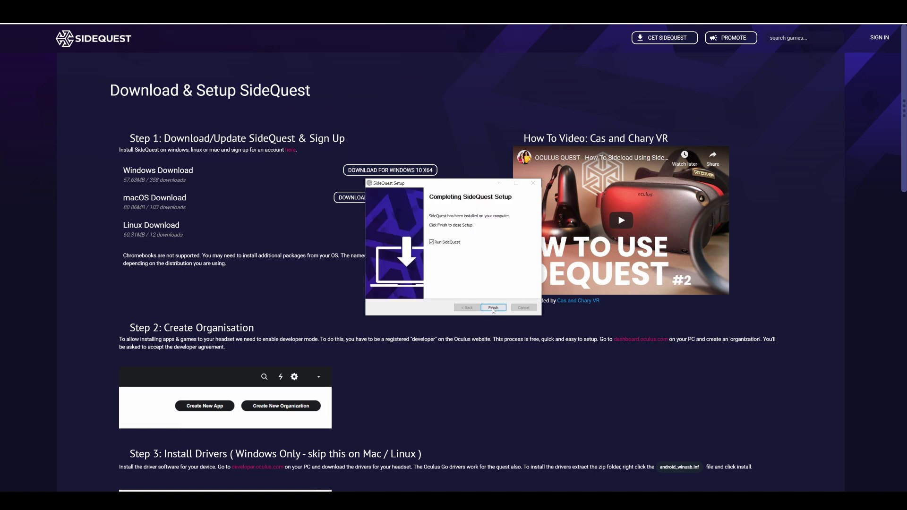
{"action": "left_click", "coordinate": [493, 307]}
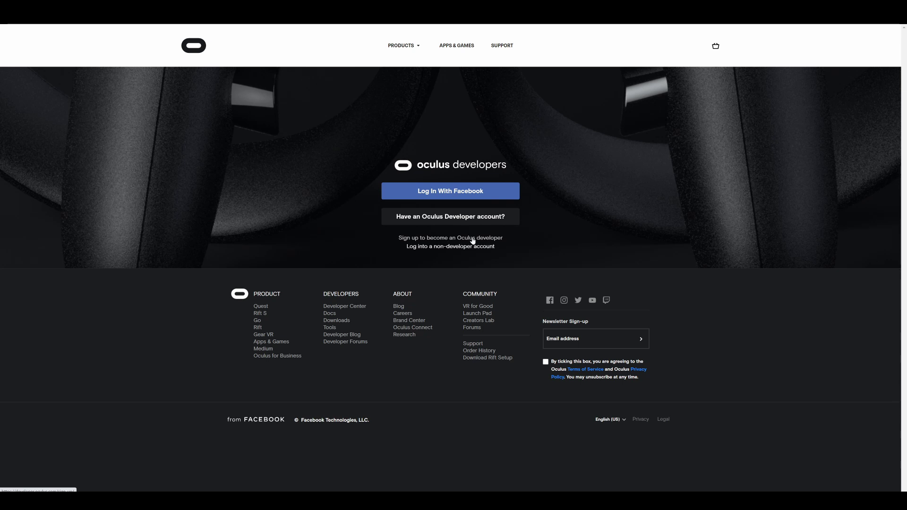
Sign up as an Oculus developer by creating an unmerged developer account
{"action": "left_click", "coordinate": [448, 247]}
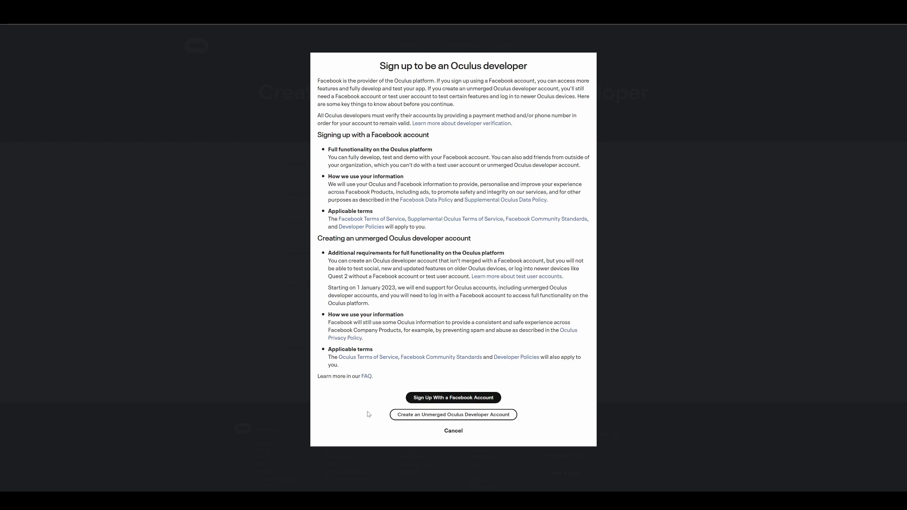
{"action": "left_click", "coordinate": [475, 415]}
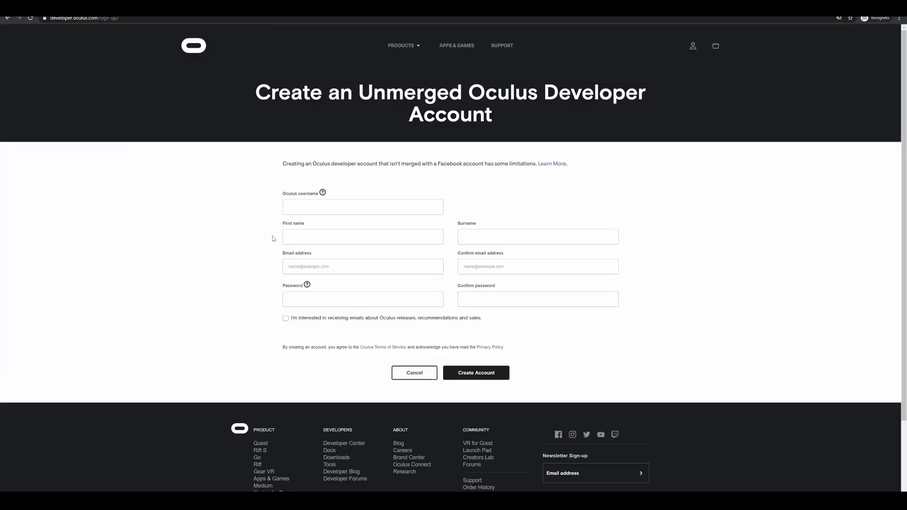
{"action": "mouse_move", "coordinate": [322, 193]}
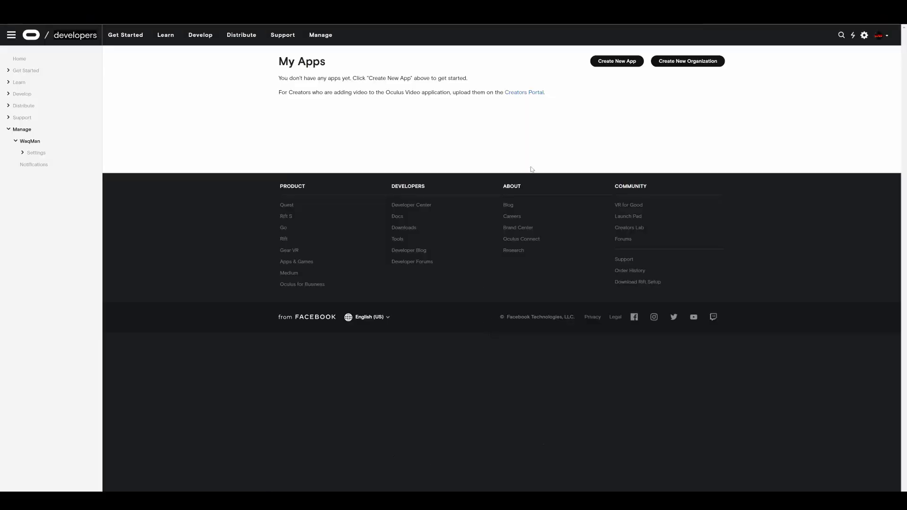
Create a new organization with the chosen public name and acknowledge its terms
{"action": "left_click", "coordinate": [683, 65]}
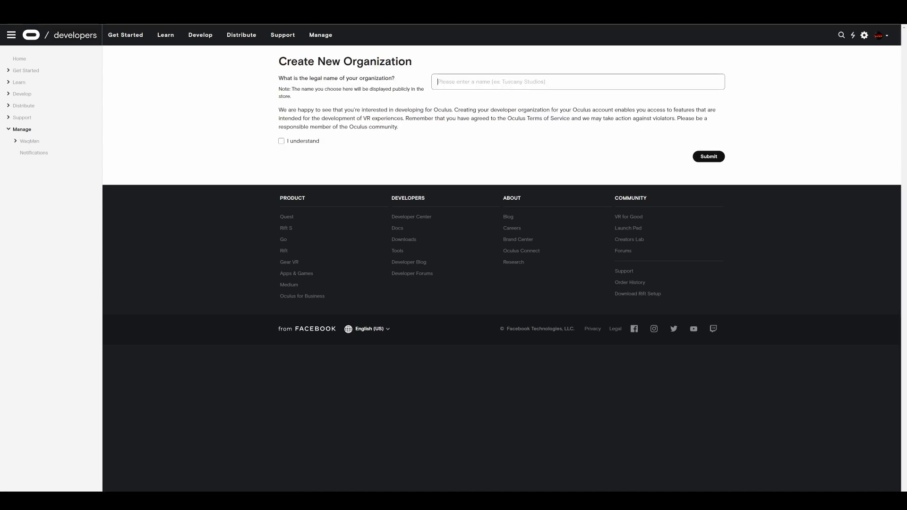
{"action": "type", "text": "WaqMan"}
{"action": "key", "text": "ctrl+a"}
{"action": "key", "text": "BackSpace"}
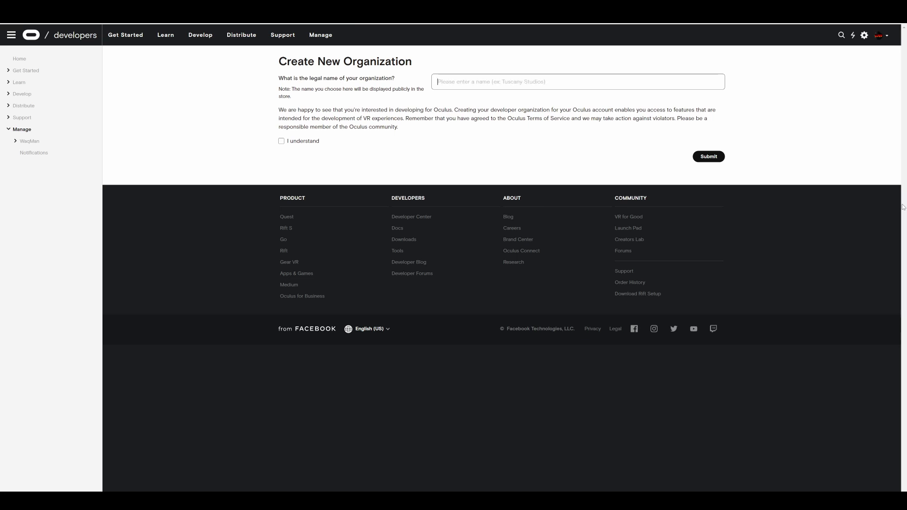
{"action": "type", "text": "Have No Fear Waq"}
{"action": "type", "text": "n is Here!"}
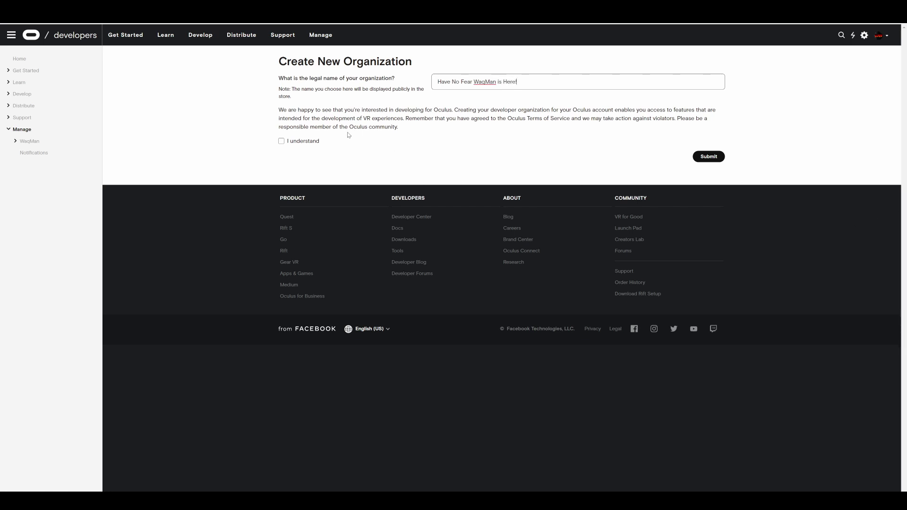
{"action": "left_click", "coordinate": [281, 142]}
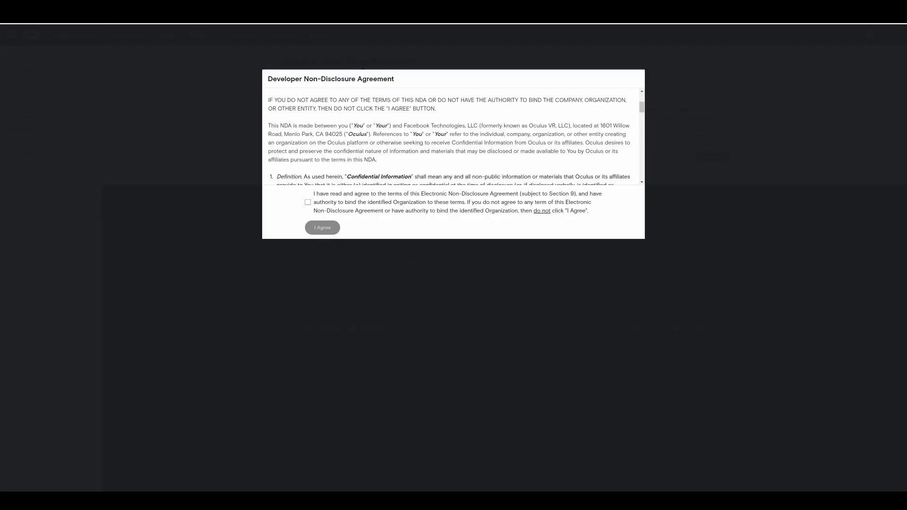
Scroll through and accept the Developer Non-Disclosure Agreement
{"action": "scroll", "coordinate": [453, 137], "scroll_direction": "down", "scroll_amount": 15}
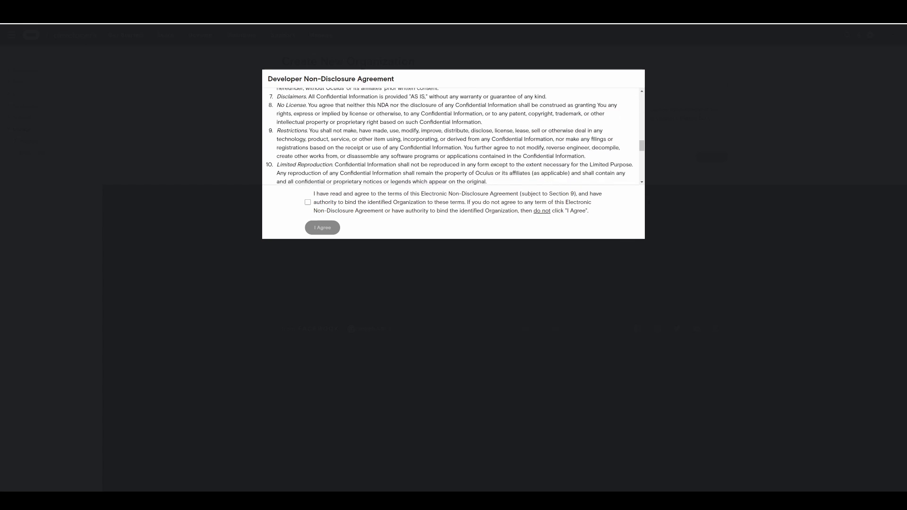
{"action": "scroll", "coordinate": [453, 137], "scroll_direction": "down", "scroll_amount": 1}
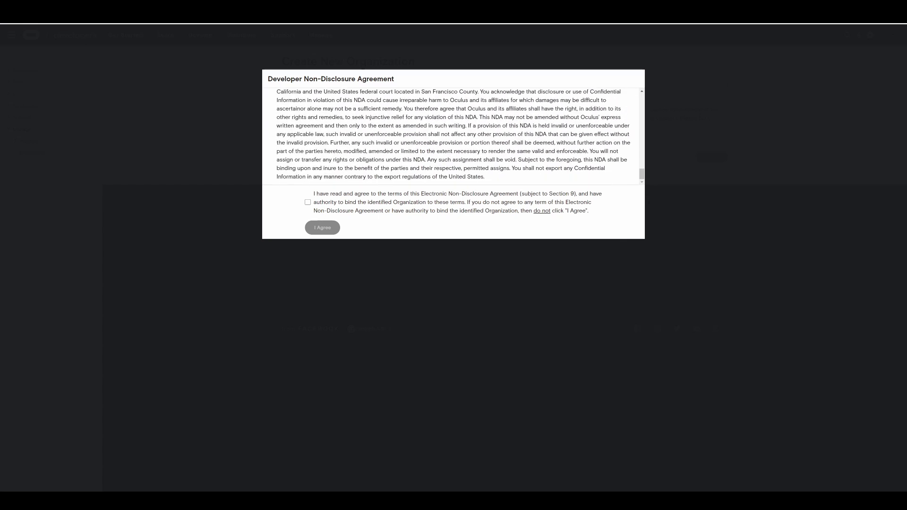
{"action": "left_click", "coordinate": [308, 203]}
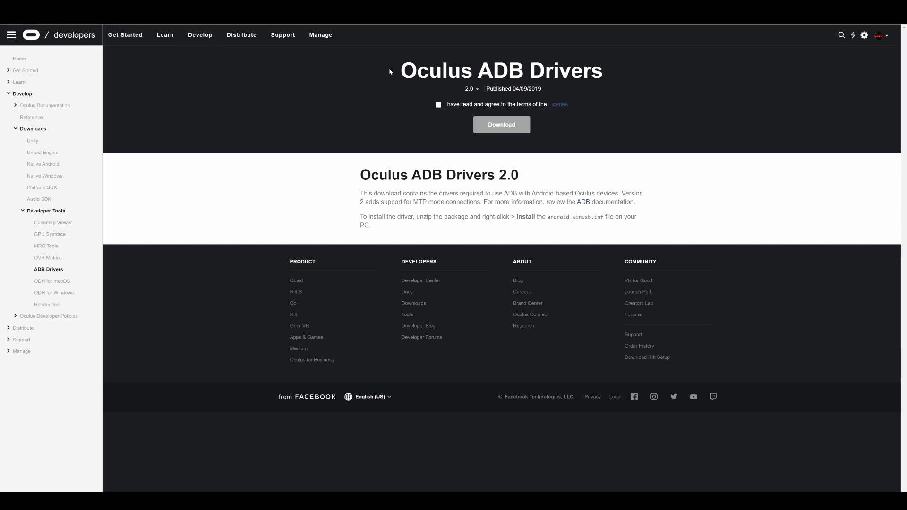
Accept the license, download the Oculus ADB Drivers 2.0 zip, and extract it in WinRAR to the suggested folder
{"action": "left_click", "coordinate": [438, 105]}
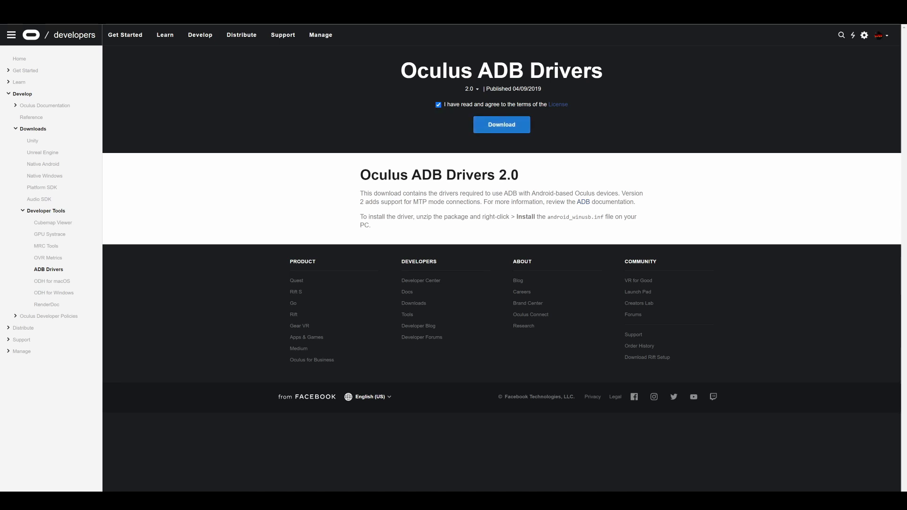
{"action": "left_click", "coordinate": [502, 125]}
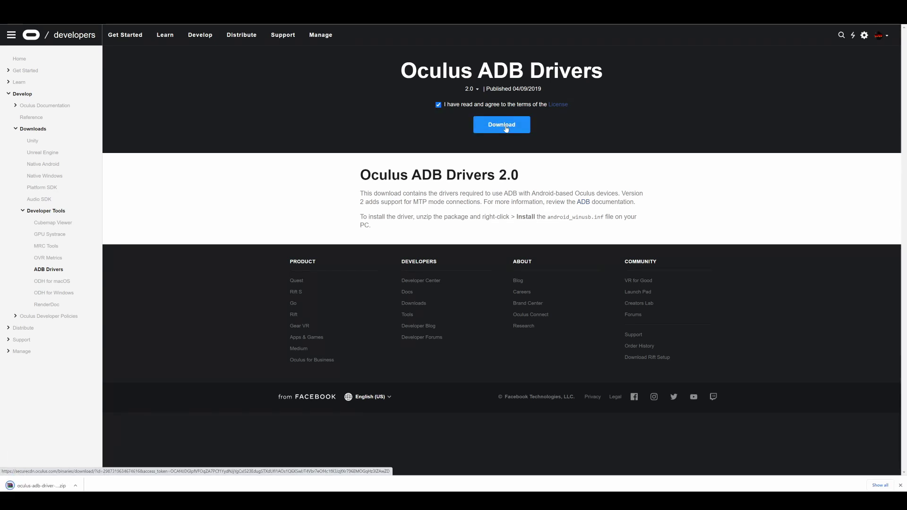
{"action": "left_click", "coordinate": [34, 485]}
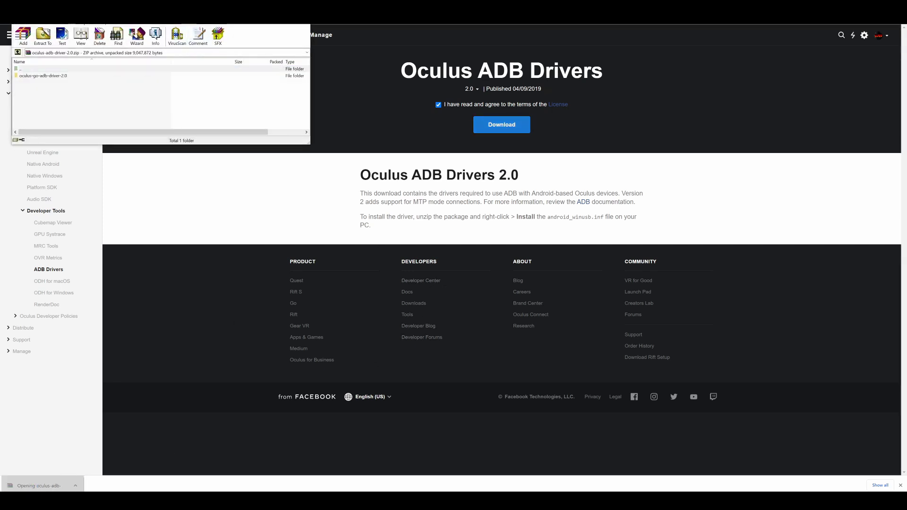
{"action": "left_click", "coordinate": [525, 212]}
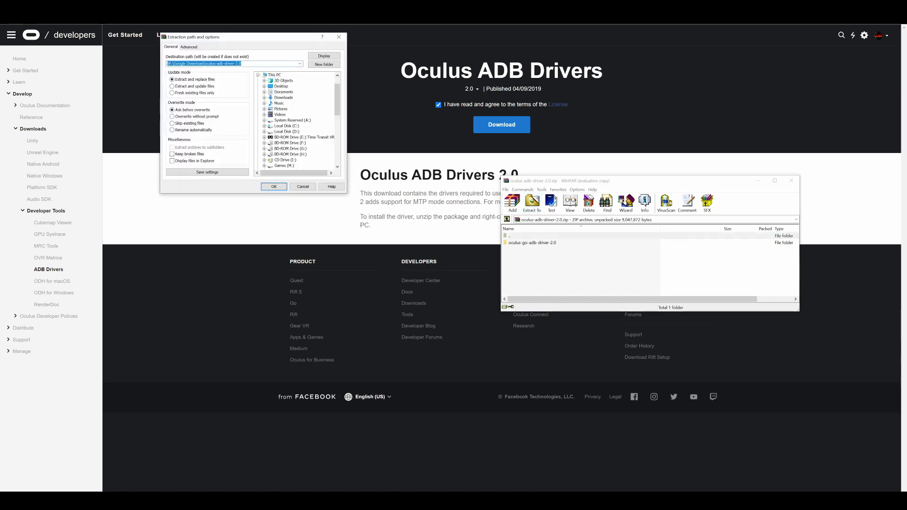
{"action": "left_click", "coordinate": [274, 186]}
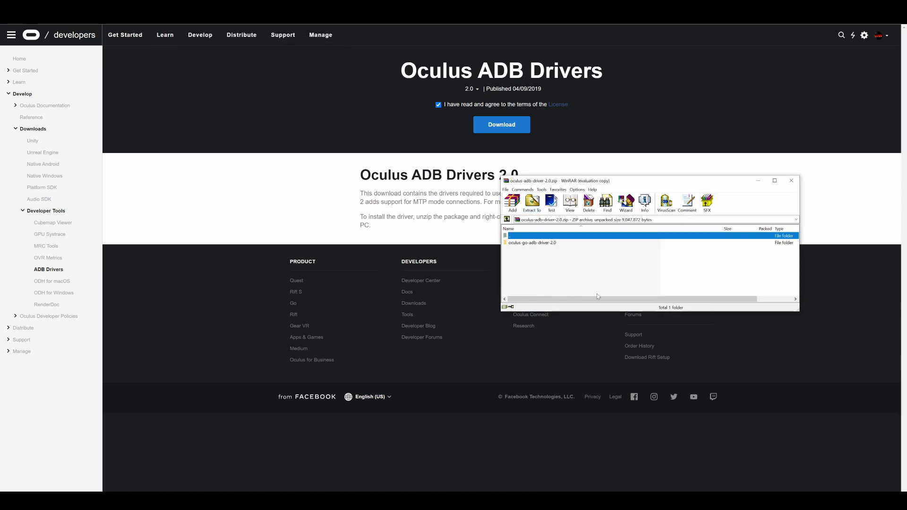
{"action": "left_click", "coordinate": [791, 181]}
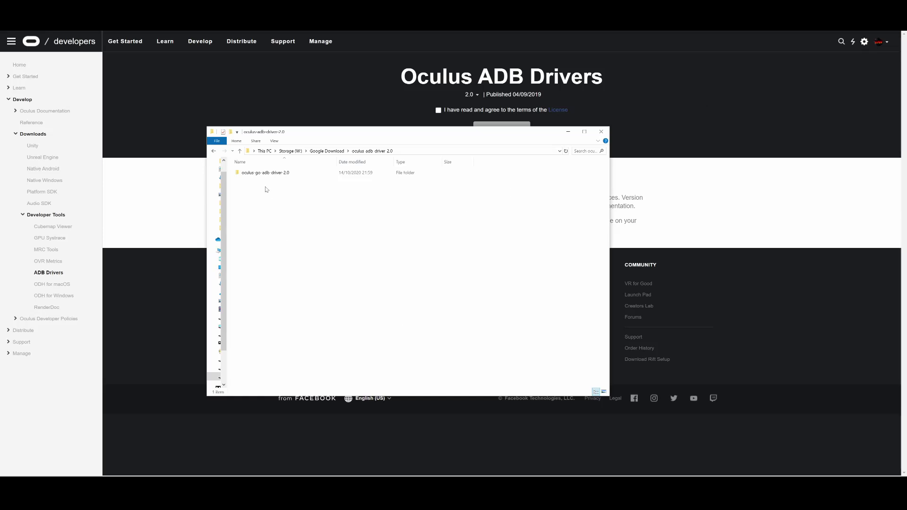
Install android_winusb.inf from oculus go adb driver 2.0 > usb_driver and confirm the Windows Security prompt
{"action": "double_click", "coordinate": [275, 173]}
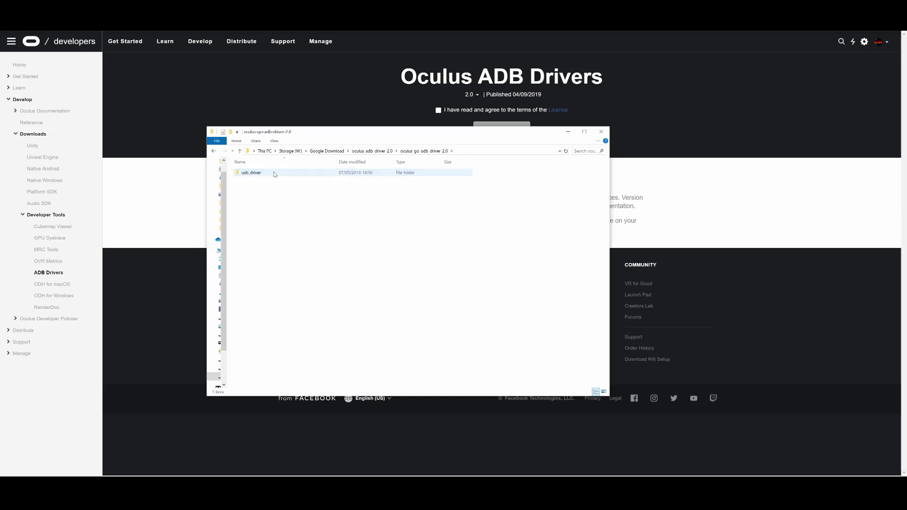
{"action": "double_click", "coordinate": [271, 173]}
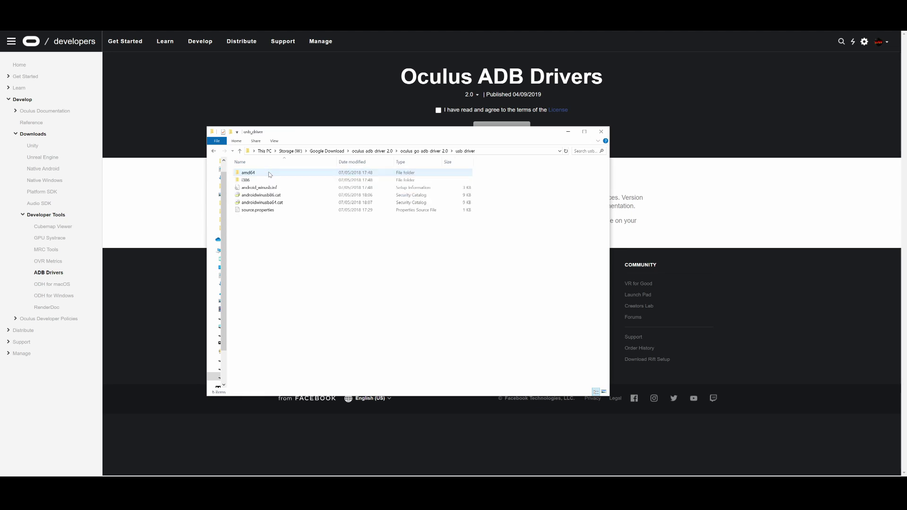
{"action": "right_click", "coordinate": [276, 188]}
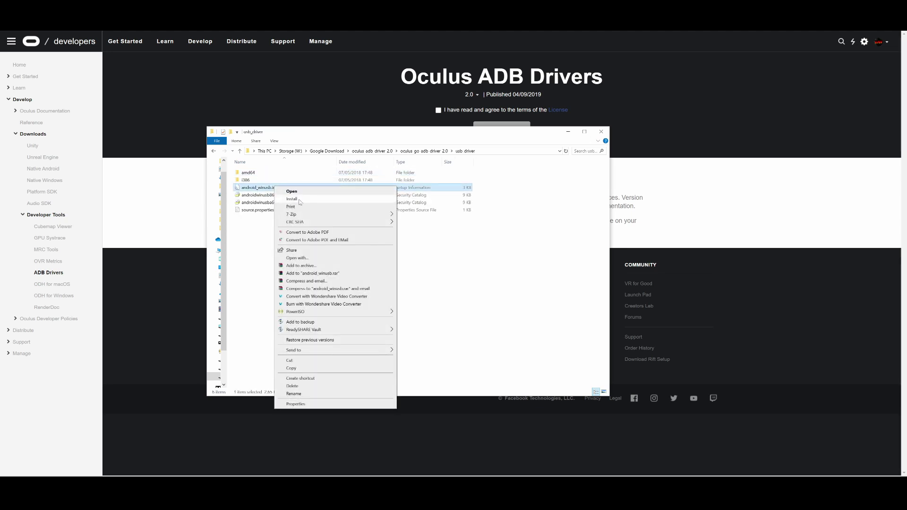
{"action": "left_click", "coordinate": [292, 199]}
{"action": "left_click", "coordinate": [471, 267]}
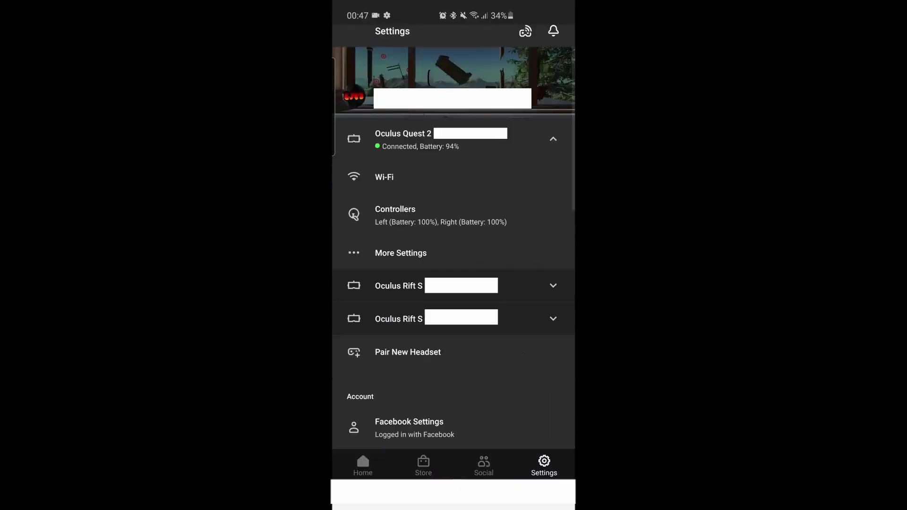
Open More Settings for the Oculus Quest 2 headset
{"action": "left_click", "coordinate": [400, 252]}
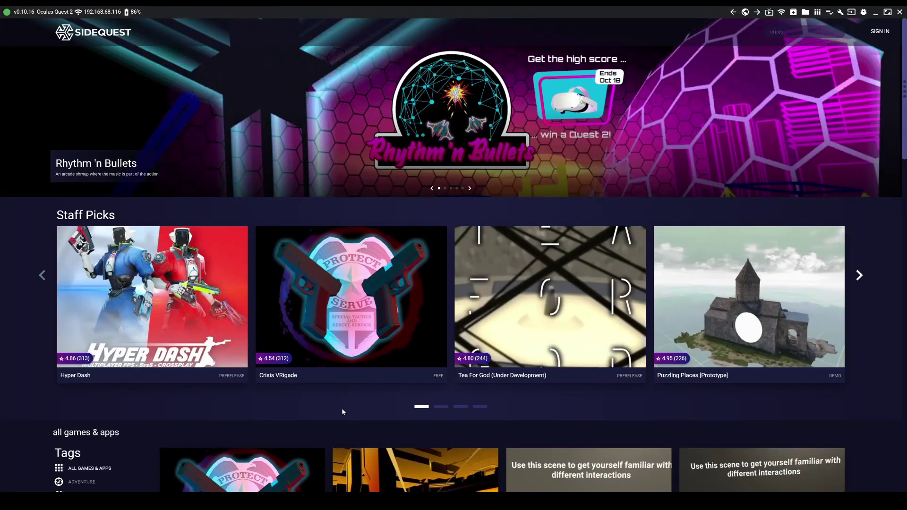
{"action": "mouse_move", "coordinate": [131, 316]}
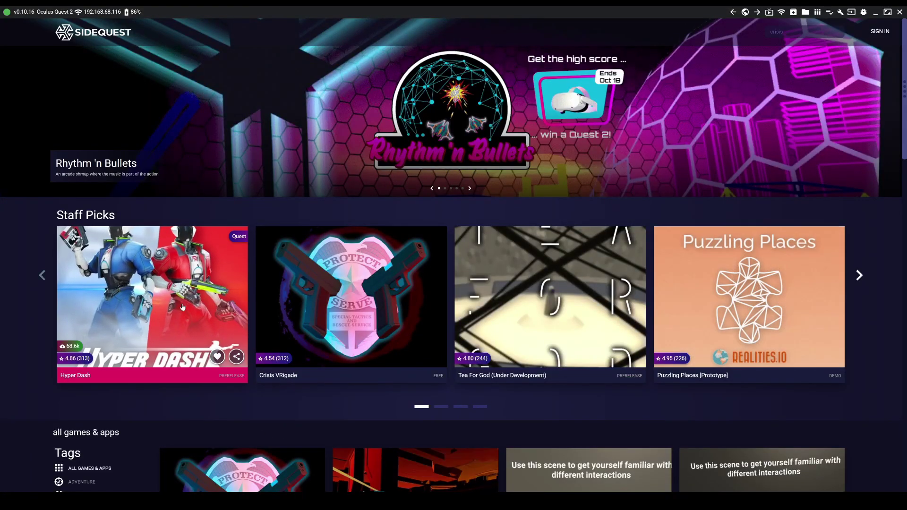
{"action": "left_click", "coordinate": [130, 316]}
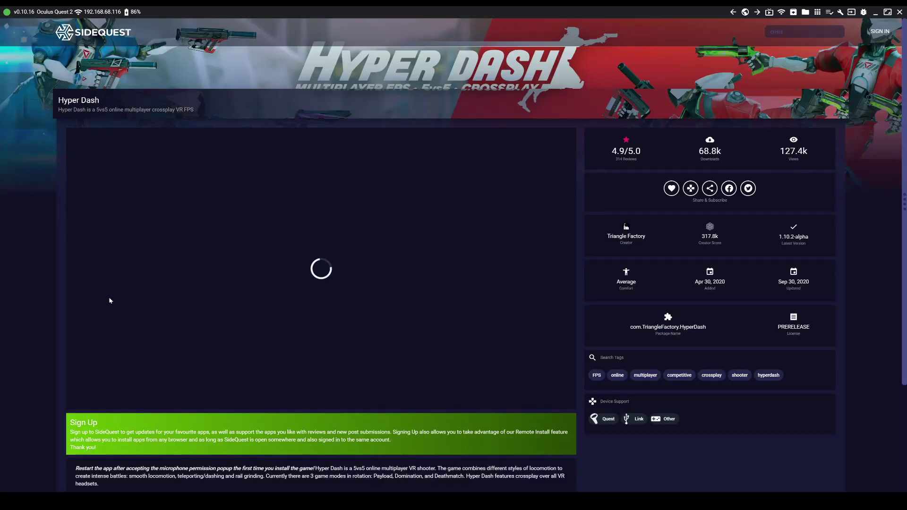
{"action": "scroll", "coordinate": [30, 211], "scroll_direction": "down", "scroll_amount": 10}
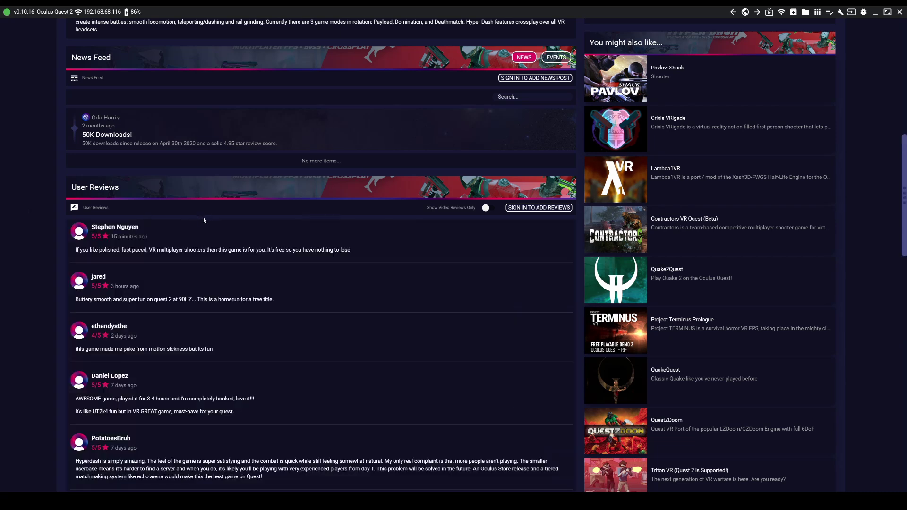
{"action": "scroll", "coordinate": [247, 293], "scroll_direction": "up", "scroll_amount": 10}
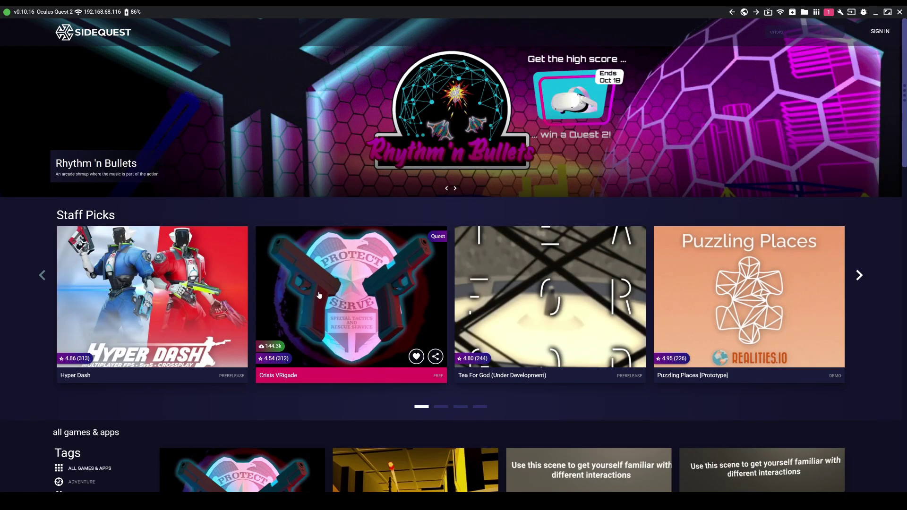
Open the Crisis VRigade page in SideQuest and go to its itch.io page
{"action": "left_click", "coordinate": [344, 281]}
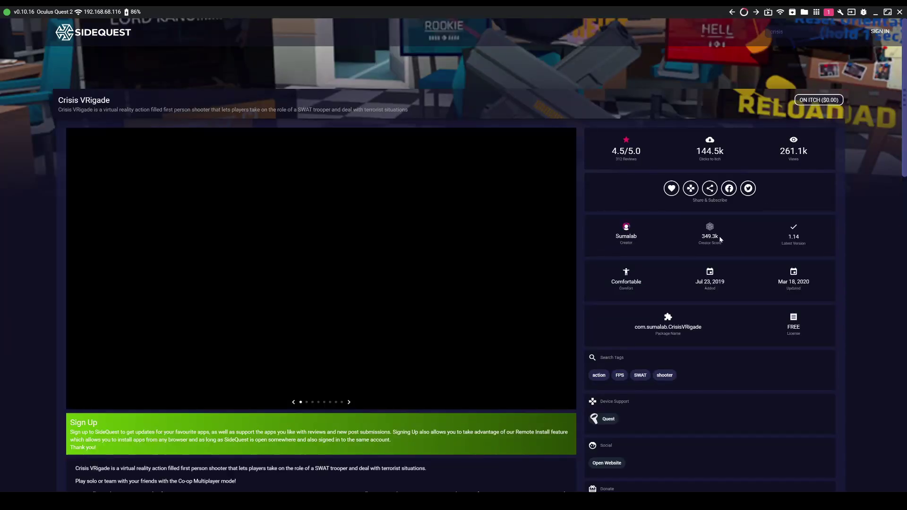
{"action": "scroll", "coordinate": [432, 288], "scroll_direction": "down", "scroll_amount": 5}
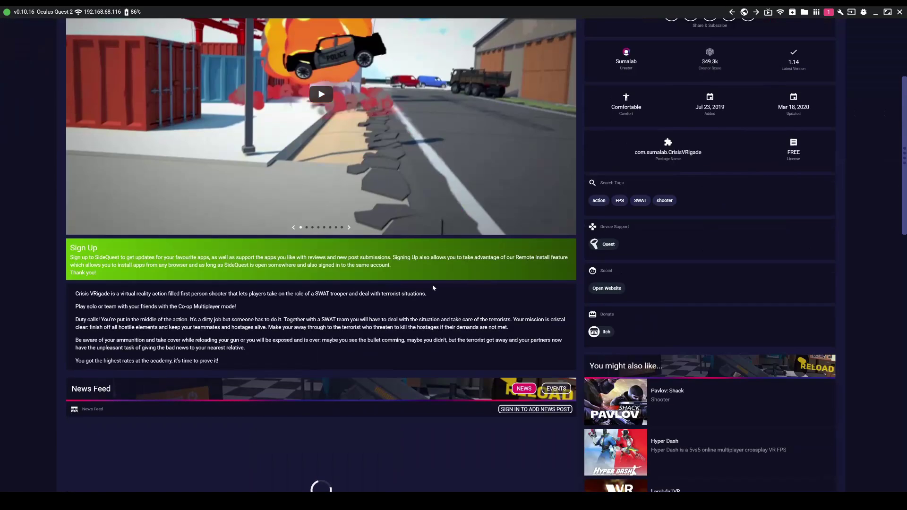
{"action": "scroll", "coordinate": [432, 286], "scroll_direction": "down", "scroll_amount": 3}
{"action": "scroll", "coordinate": [432, 285], "scroll_direction": "up", "scroll_amount": 8}
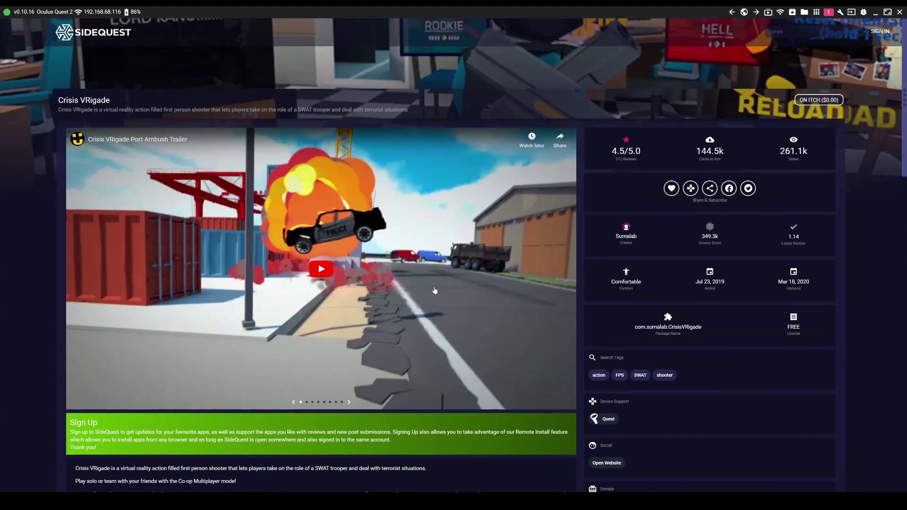
{"action": "left_click", "coordinate": [815, 101]}
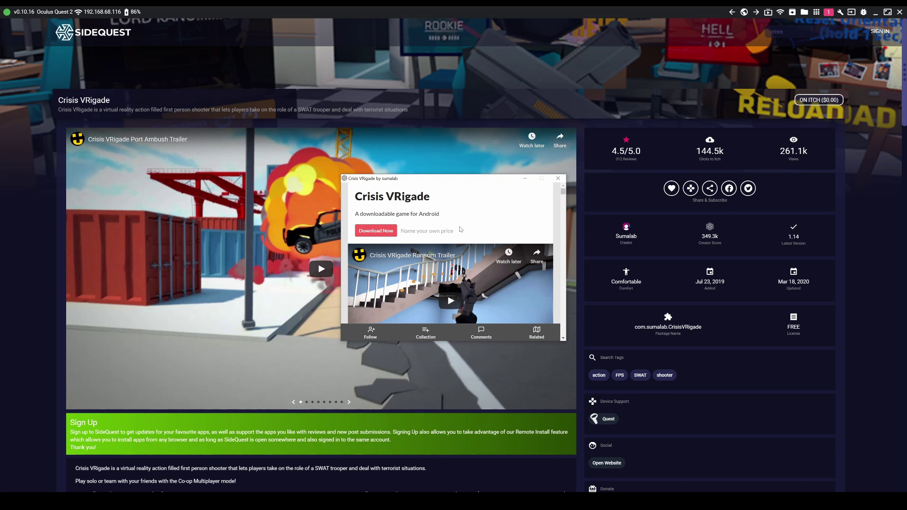
{"action": "scroll", "coordinate": [416, 225], "scroll_direction": "down", "scroll_amount": 3}
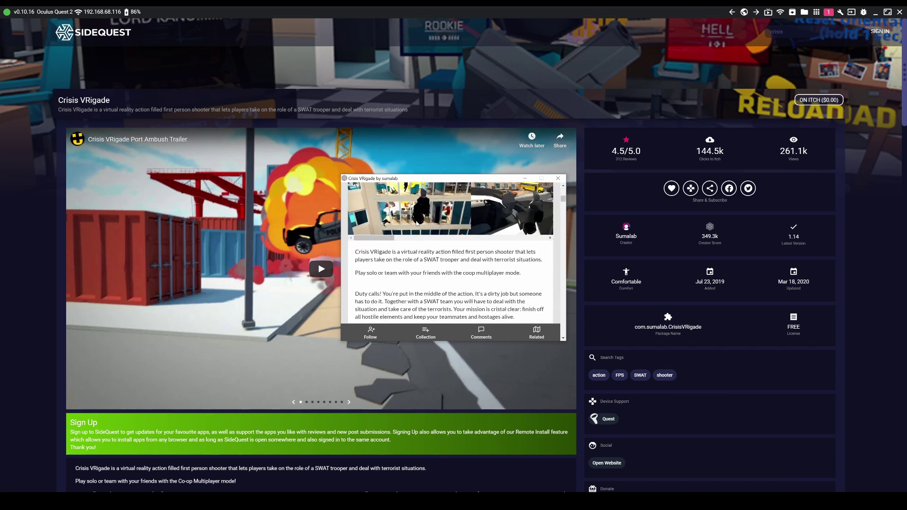
{"action": "scroll", "coordinate": [416, 224], "scroll_direction": "down", "scroll_amount": 3}
{"action": "scroll", "coordinate": [417, 224], "scroll_direction": "up", "scroll_amount": 6}
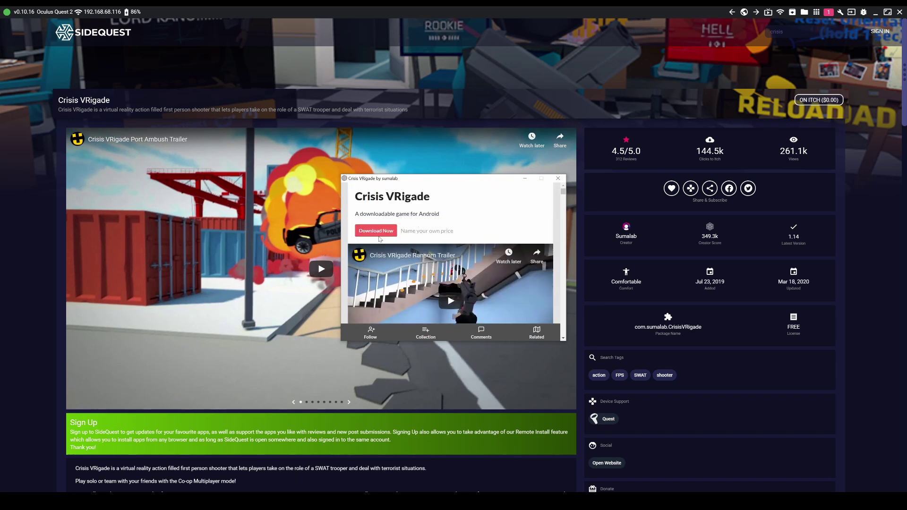
Download the free Crisis VRigade Quest build and install its APK to the headset, checking task progress
{"action": "left_click", "coordinate": [378, 233]}
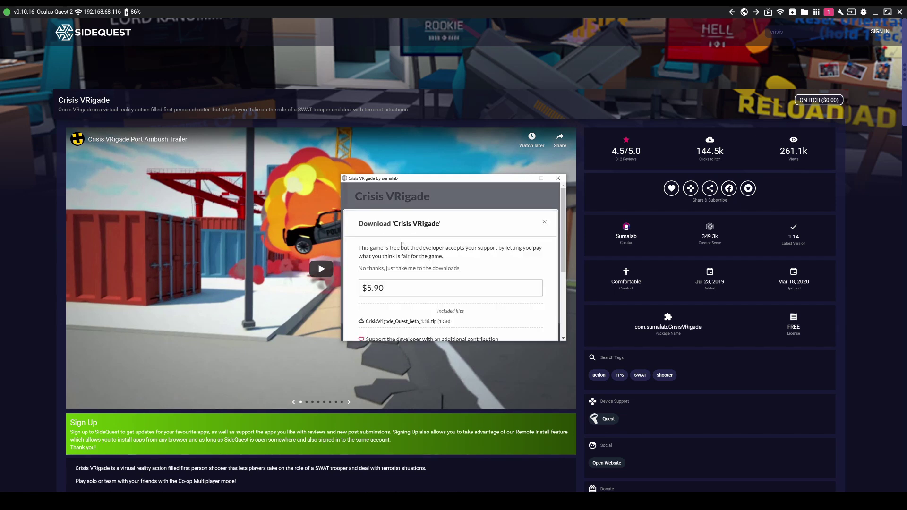
{"action": "left_click", "coordinate": [370, 269]}
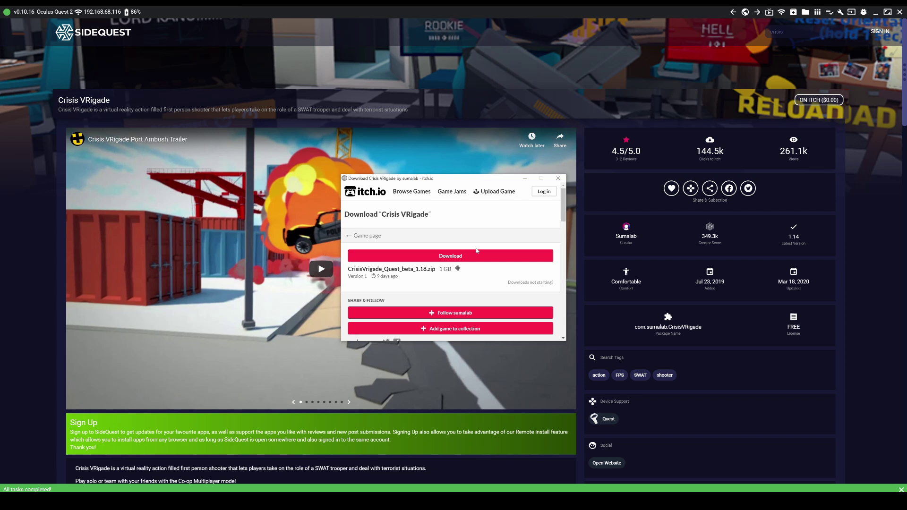
{"action": "left_click", "coordinate": [469, 258]}
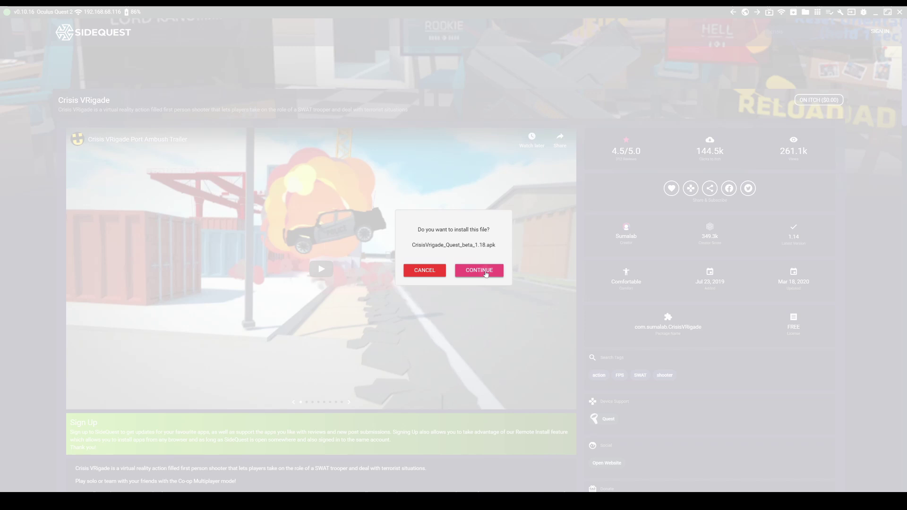
{"action": "left_click", "coordinate": [486, 274]}
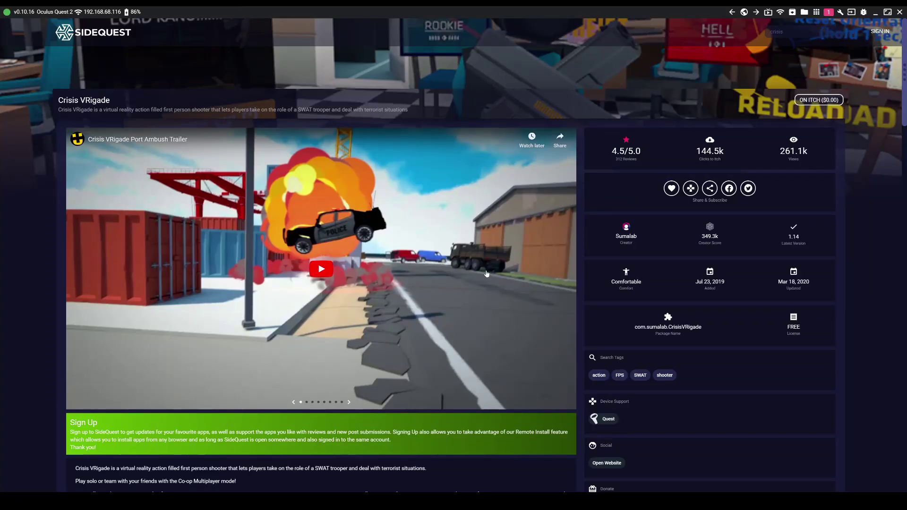
{"action": "left_click", "coordinate": [829, 11]}
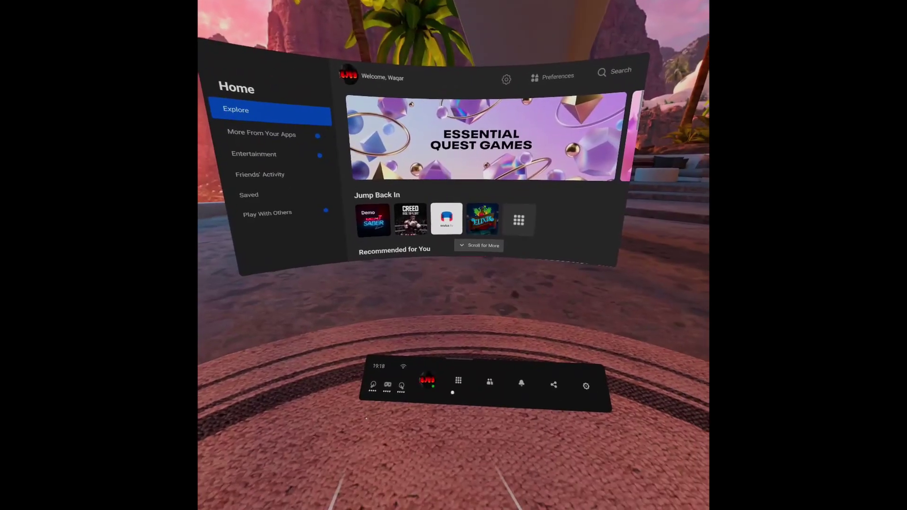
Filter the Apps library to Unknown Sources and launch Crisis VRigade
{"action": "left_click", "coordinate": [455, 385]}
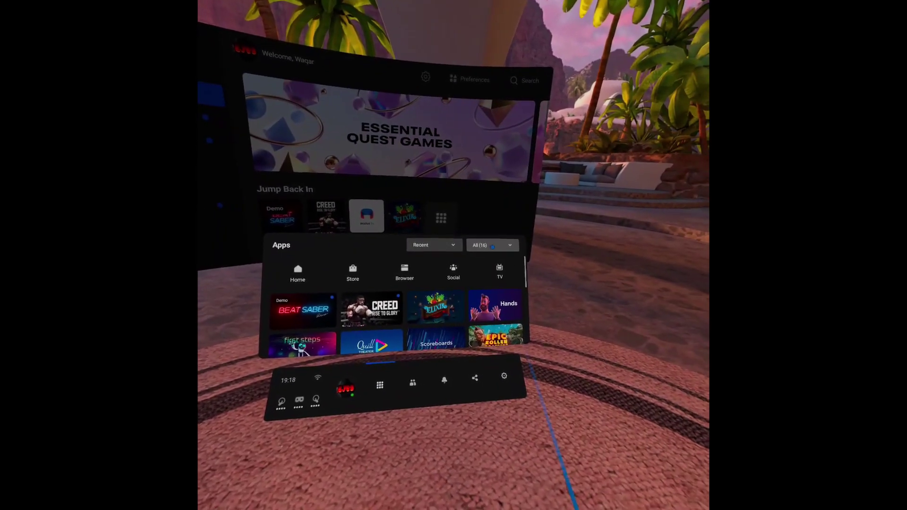
{"action": "left_click", "coordinate": [492, 247]}
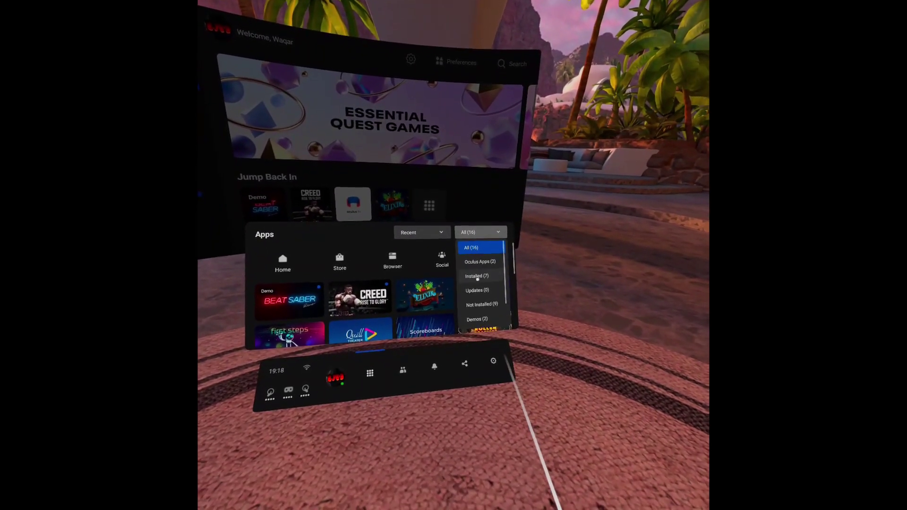
{"action": "scroll", "coordinate": [477, 293], "scroll_direction": "down", "scroll_amount": 2}
{"action": "left_click", "coordinate": [477, 317]}
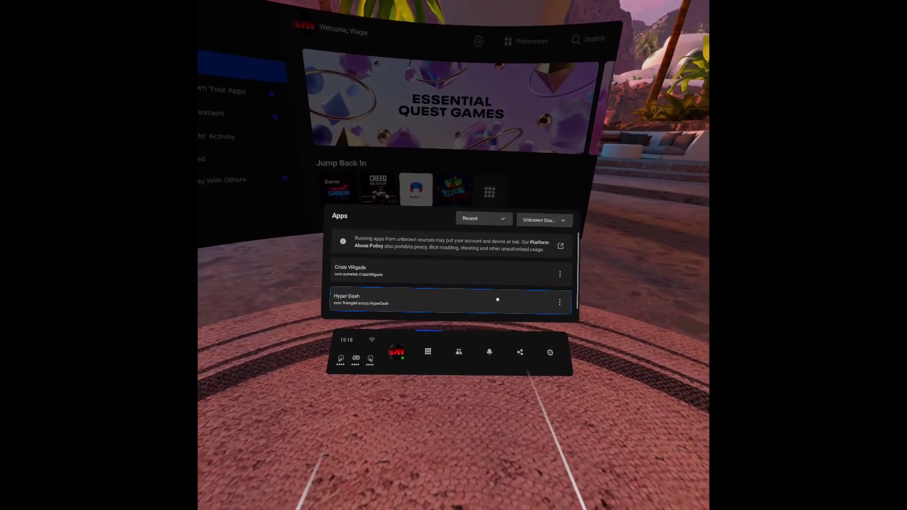
{"action": "left_click", "coordinate": [476, 268]}
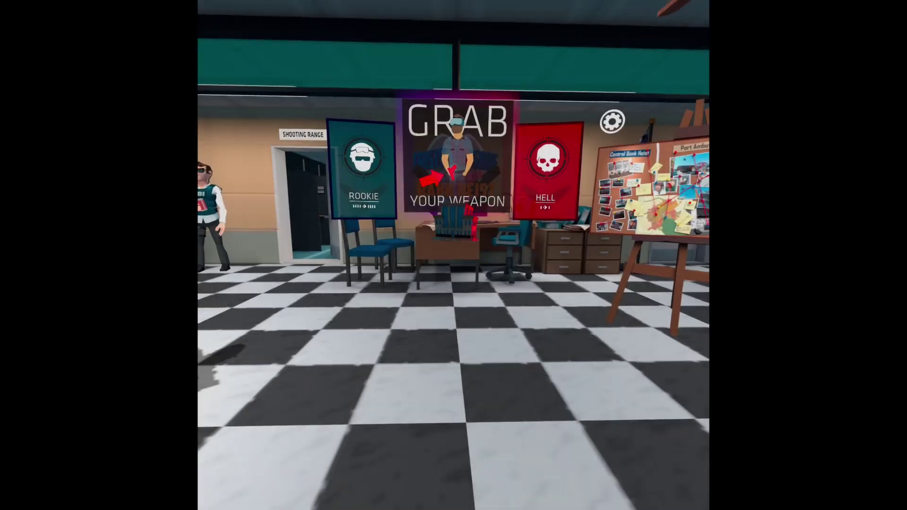